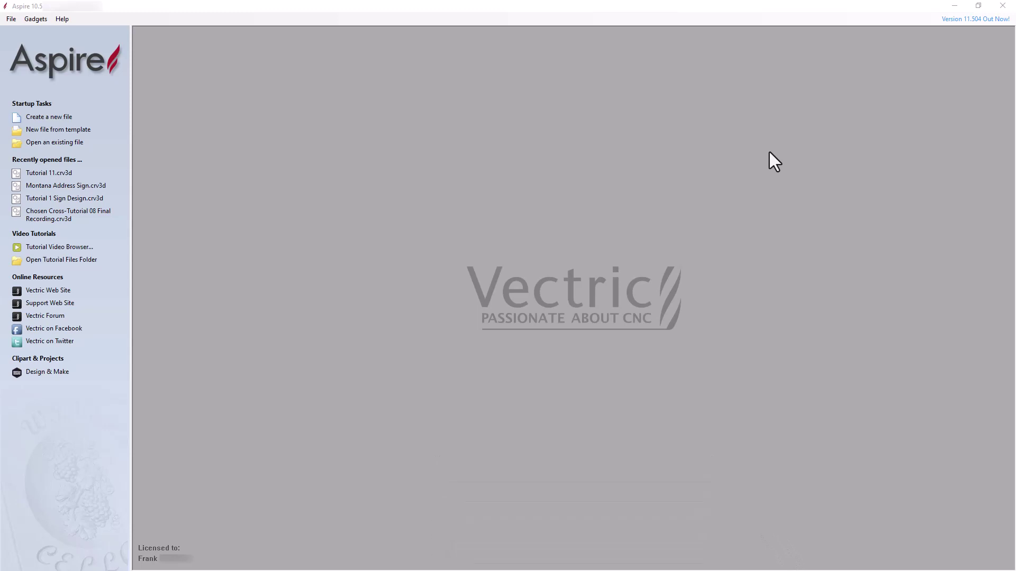
- Create a new 12 × 12 inch job, 5 inches thick, with the XY datum at the material centre
click(69, 115)
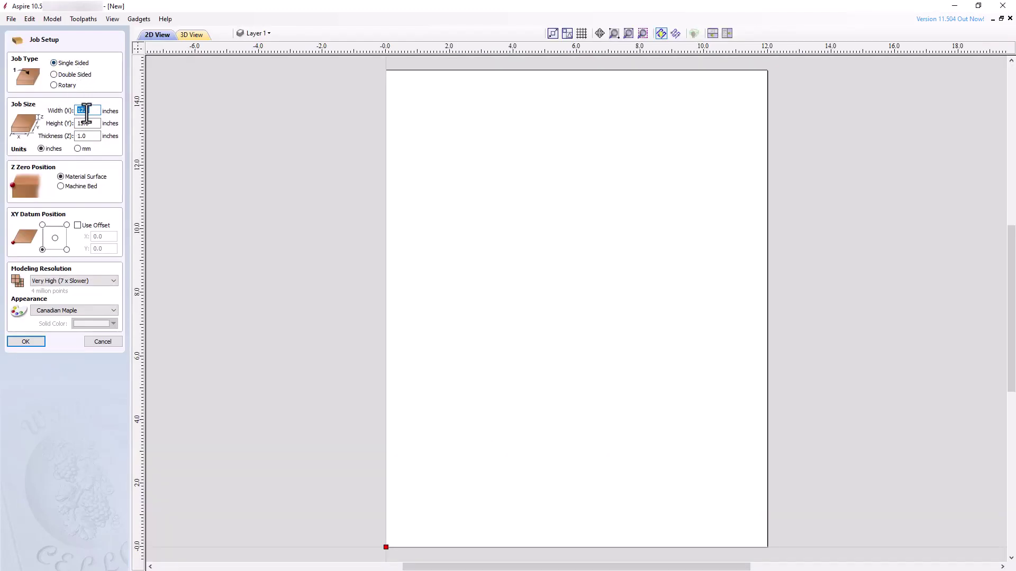
key(Tab)
text(12)
key(Tab)
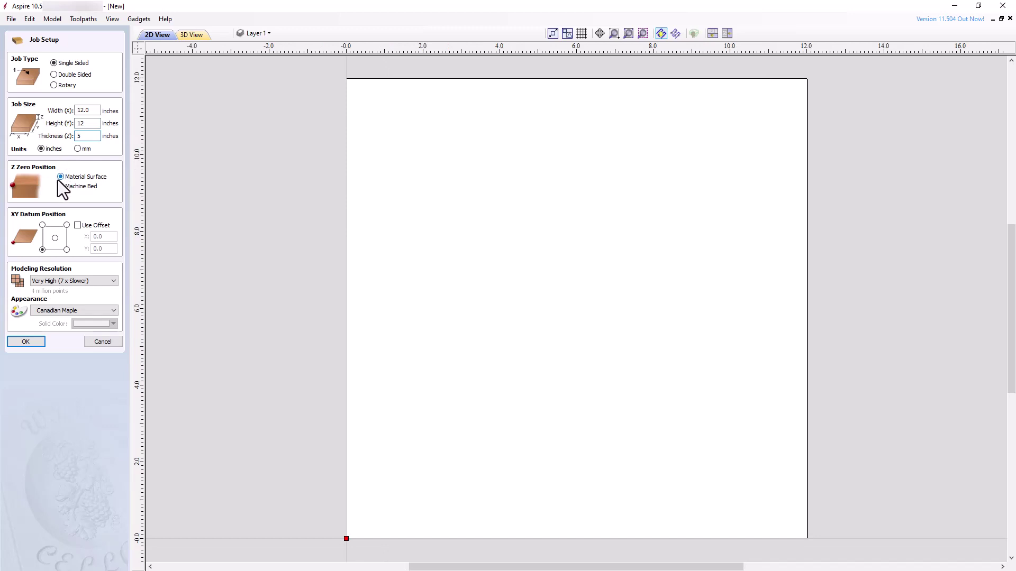
click(56, 238)
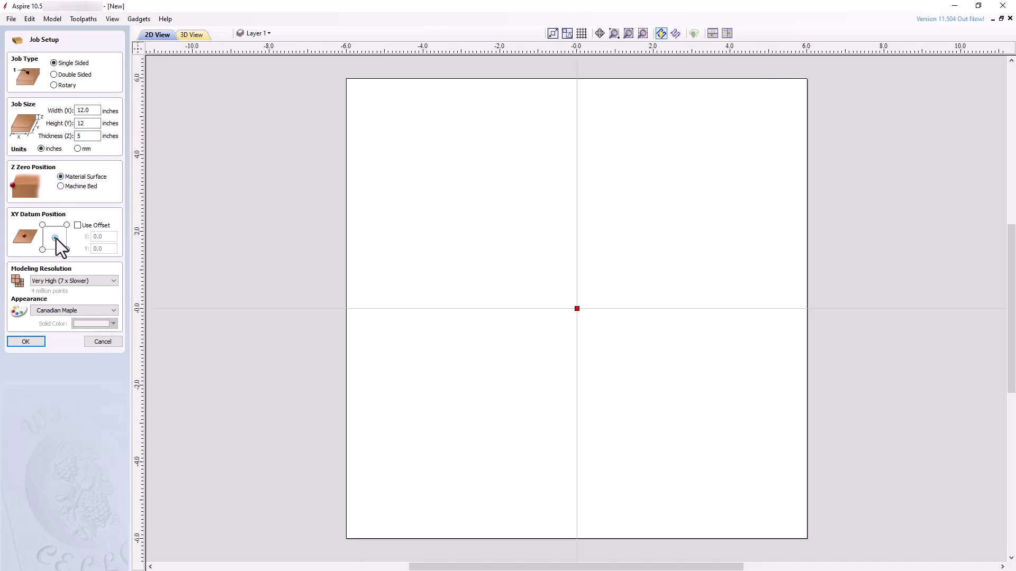
click(25, 342)
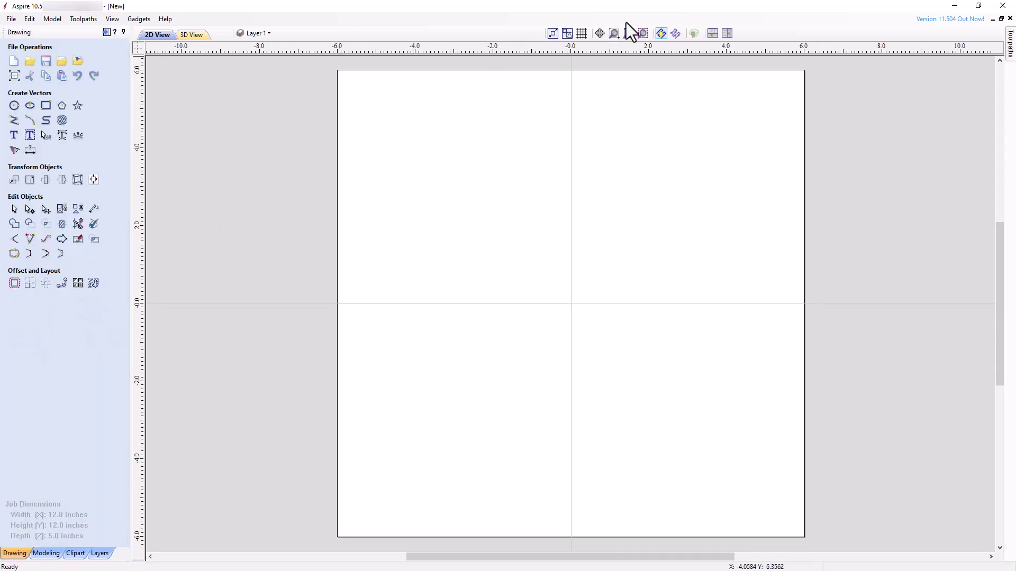
- Tile the window so the 2D drawing and the 3D view show side by side
click(724, 33)
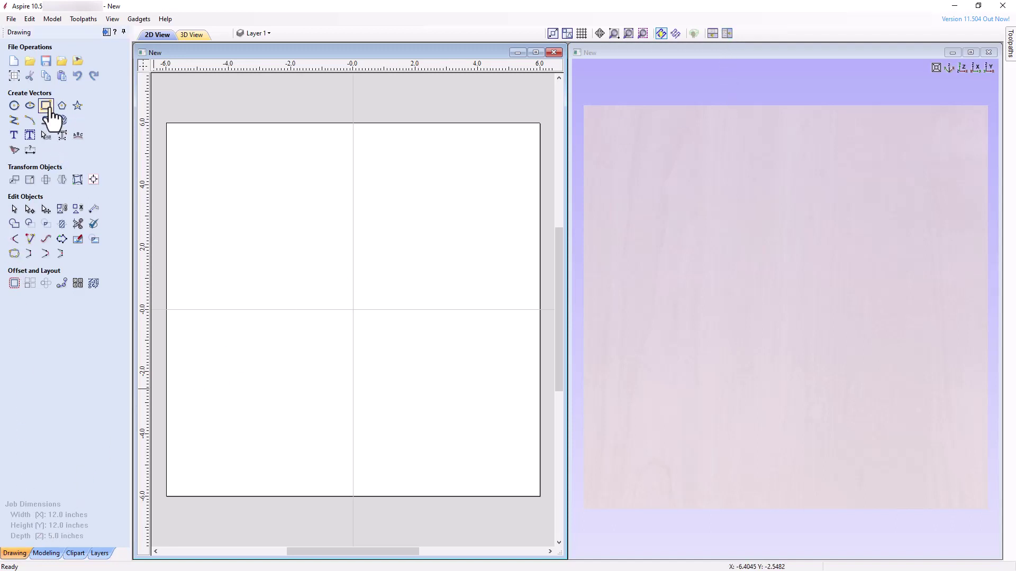
- Draw a 4 × 4 inch rectangle anchored at X 0, Y 0
click(46, 105)
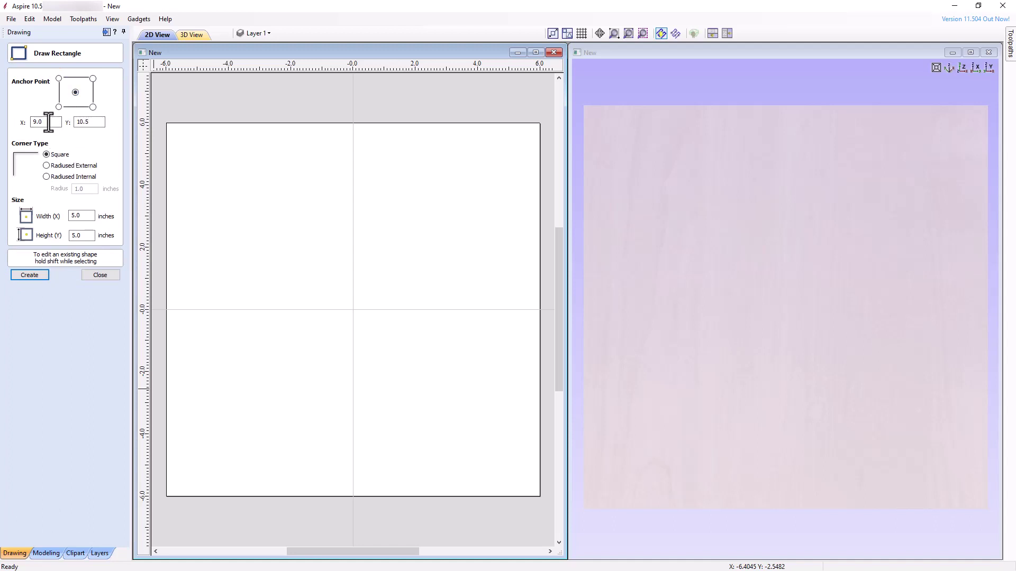
drag(46, 122, 21, 126)
key(Tab)
text(0)
key(Tab)
text(4)
key(Tab)
text(4)
key(Return)
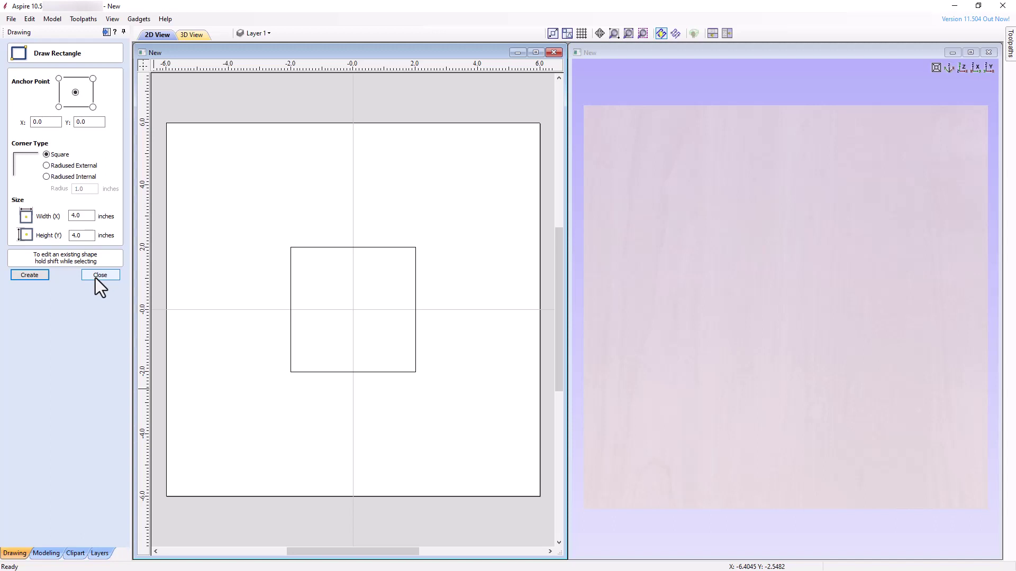
click(95, 277)
- Offset the square inwards by 0.5 inch three times to get four concentric squares
click(303, 249)
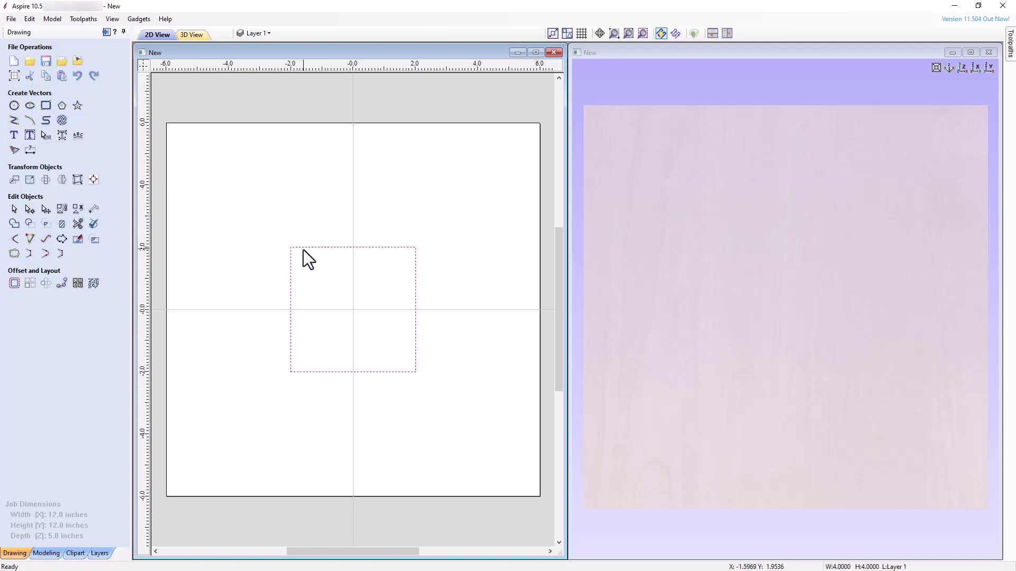
click(14, 283)
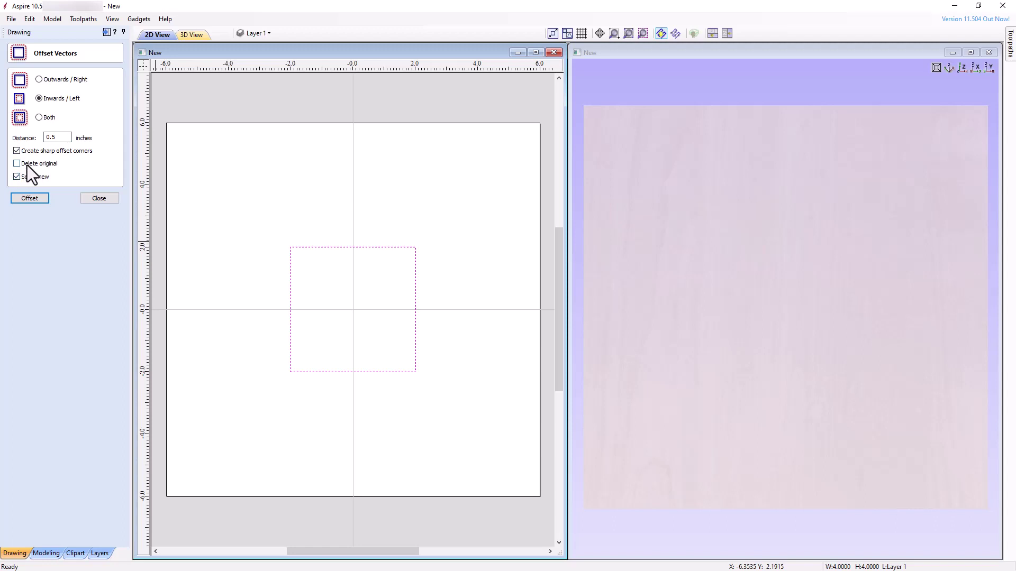
click(31, 200)
click(30, 199)
click(30, 200)
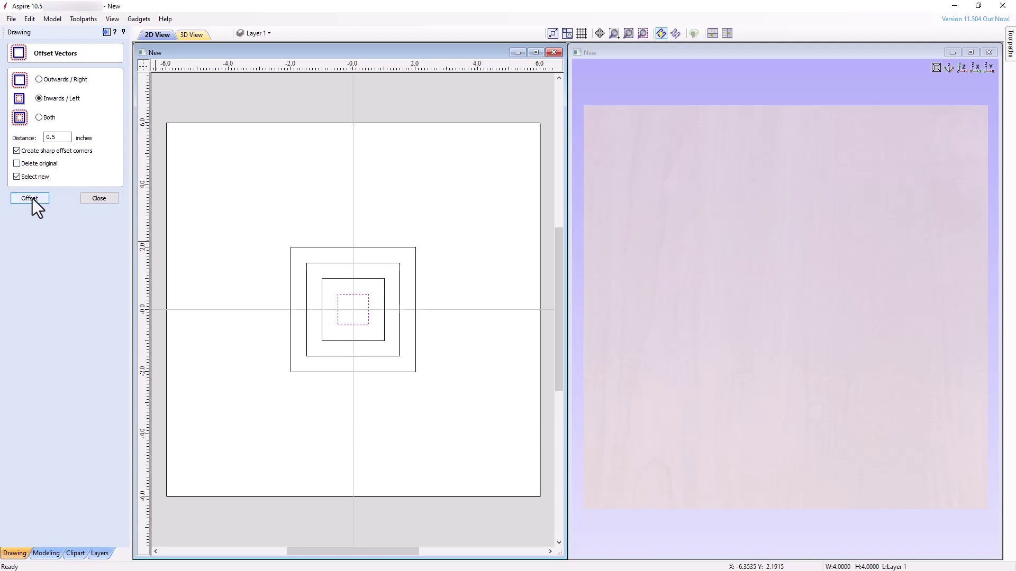
click(91, 199)
- Import the Panel1-ii clipart from Panels & Shields and review its component properties
click(213, 313)
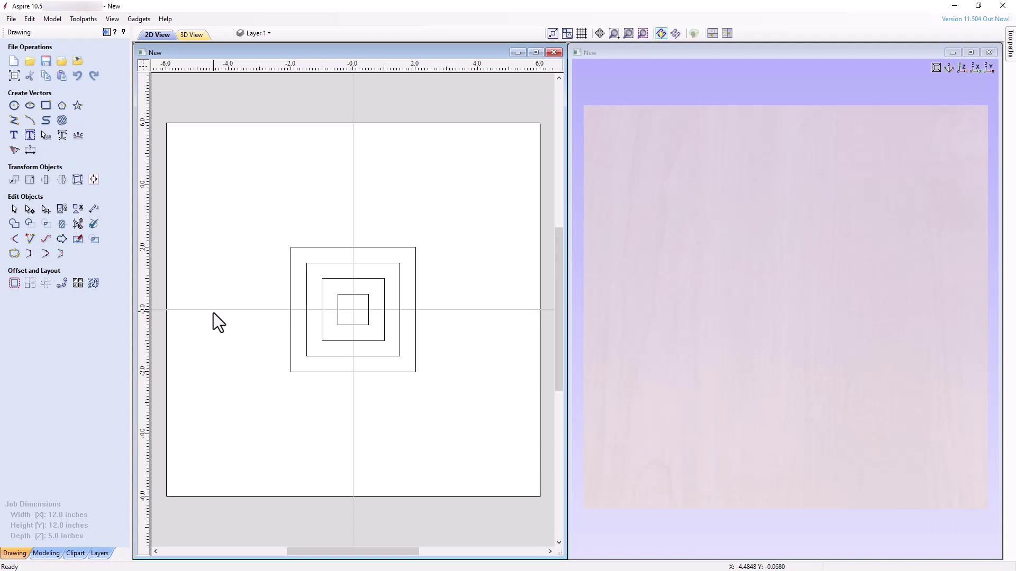
click(74, 553)
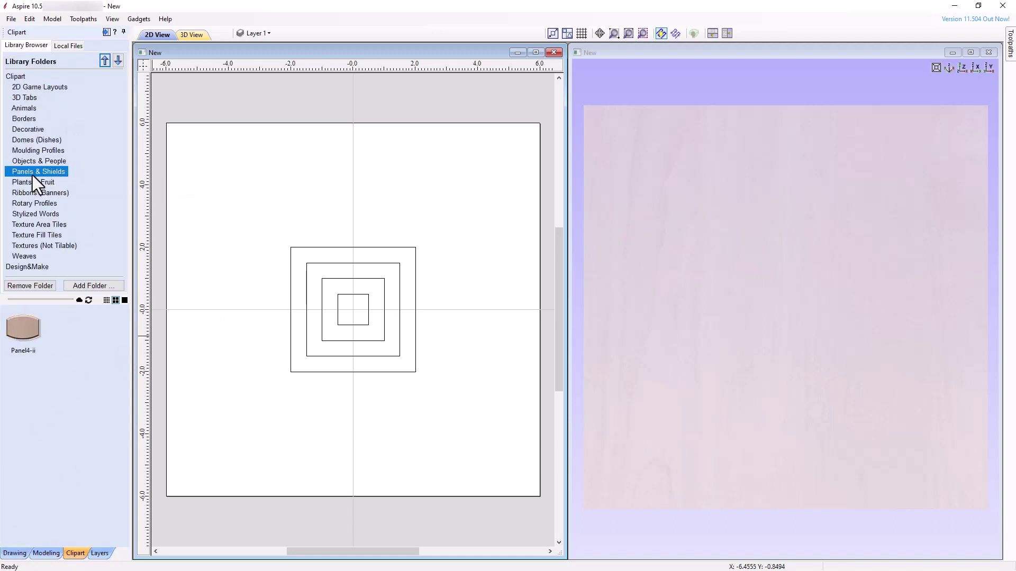
click(80, 300)
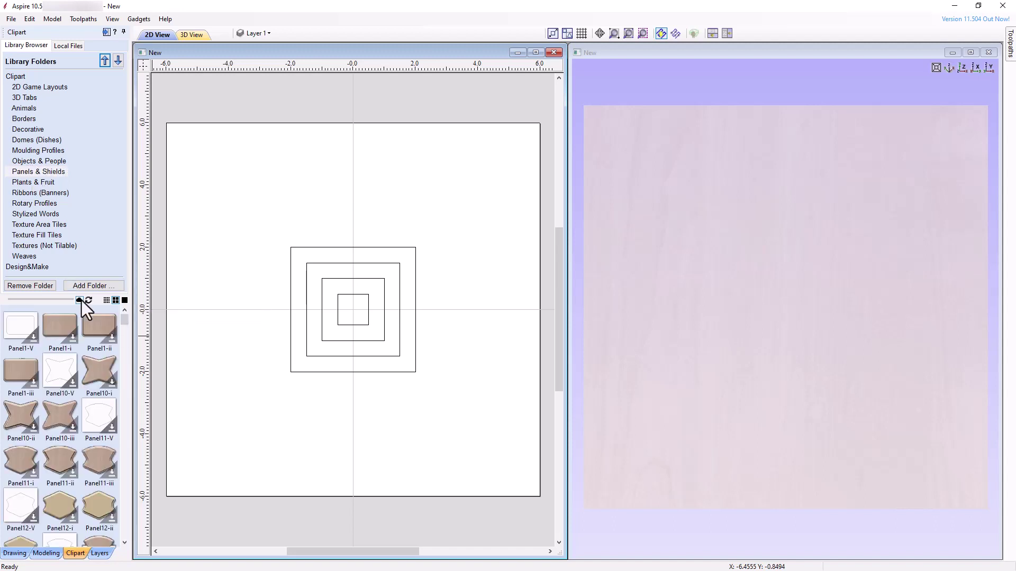
click(112, 338)
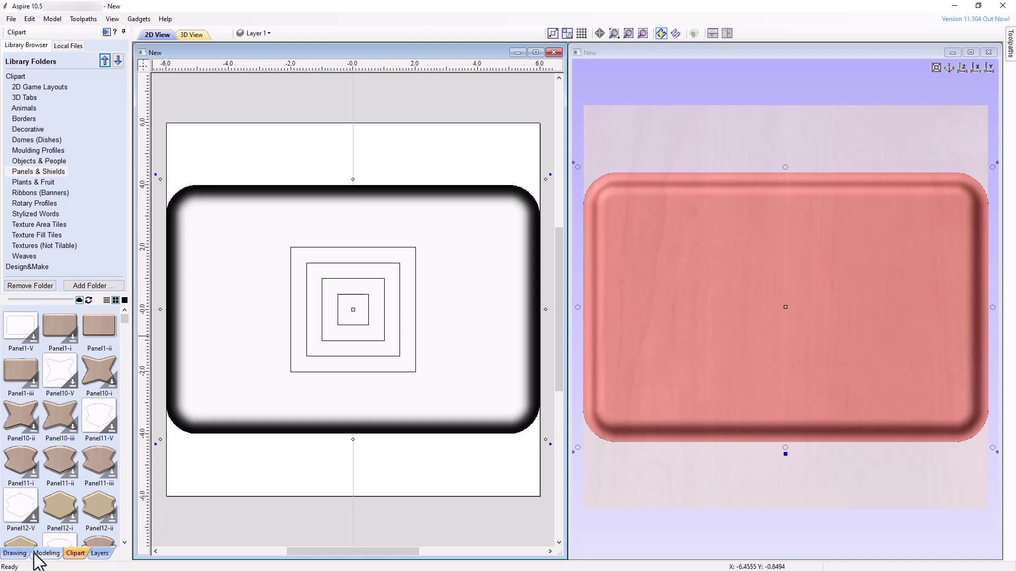
click(35, 554)
click(14, 105)
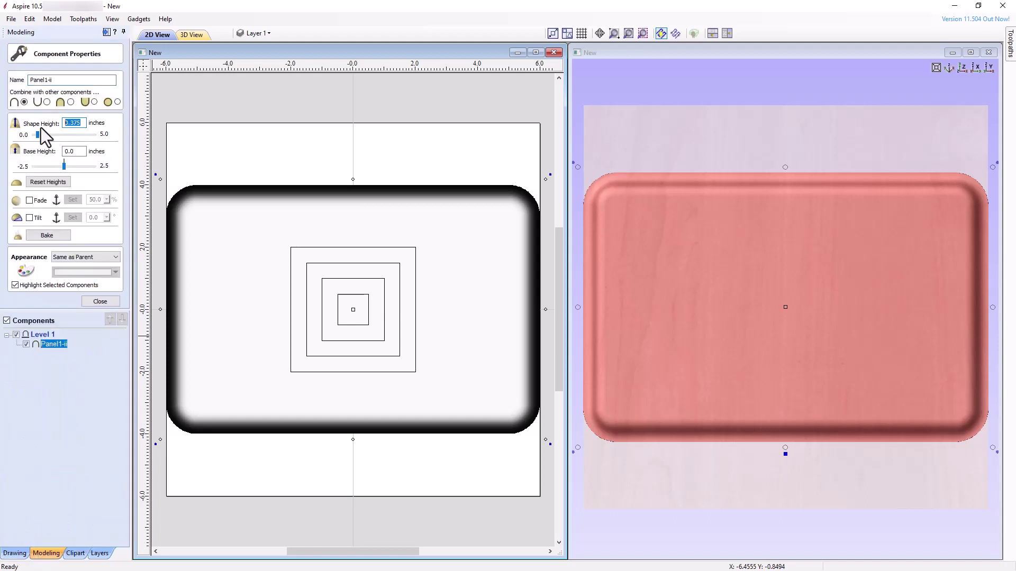
click(101, 302)
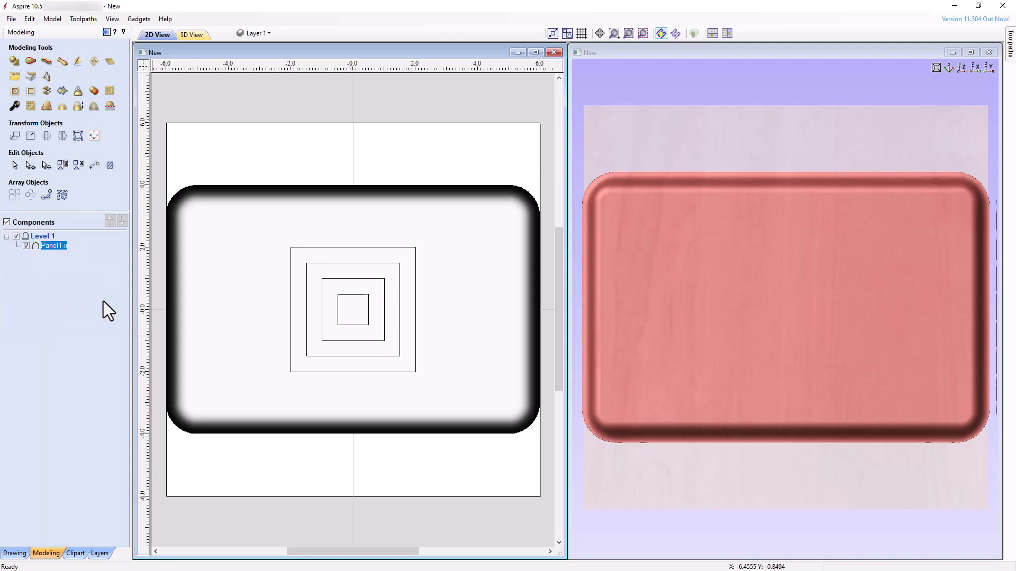
- Make the outer square a flat shape with 0.75 inch base height named Box 1, then start a new component
click(334, 247)
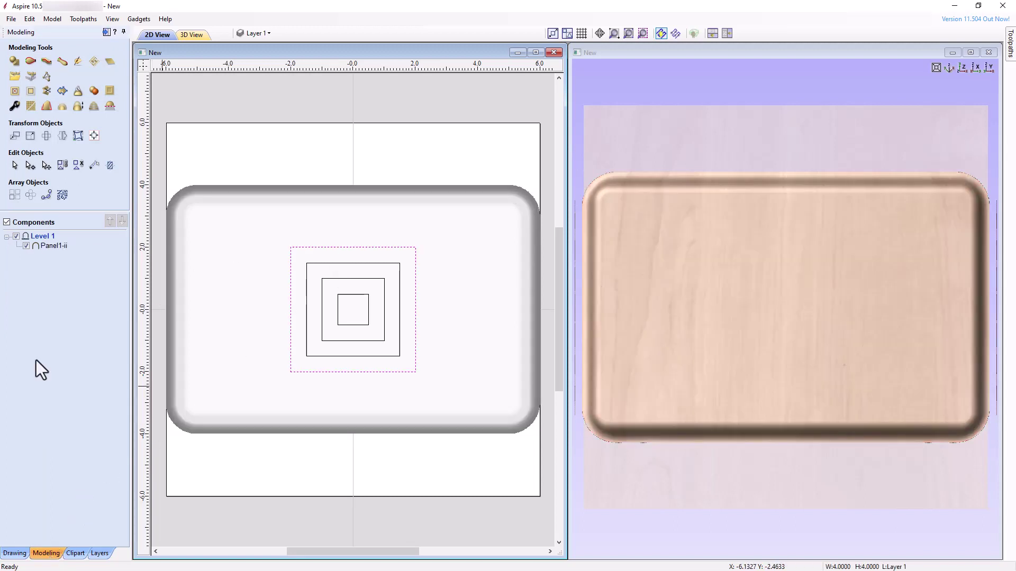
click(15, 61)
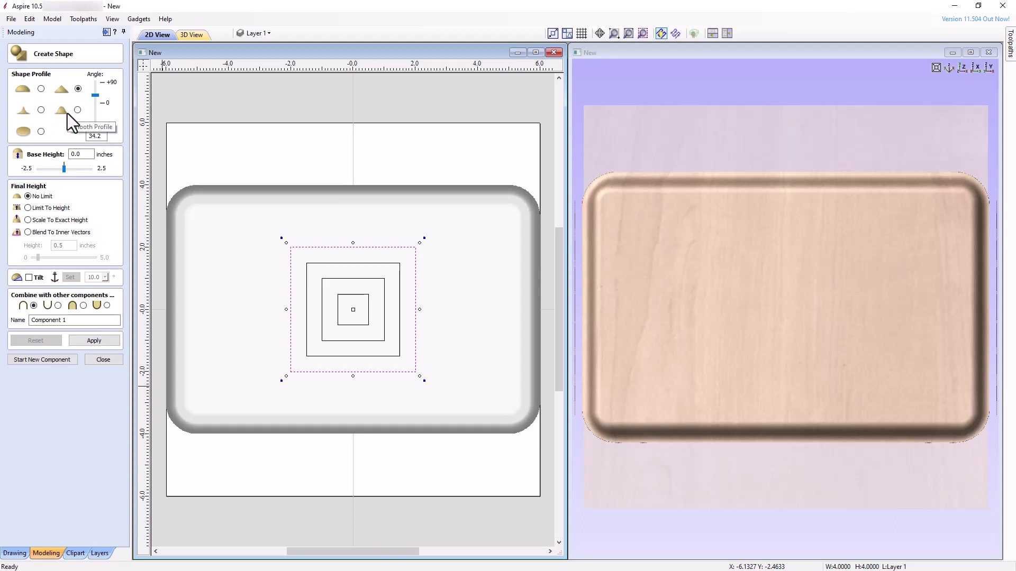
click(24, 132)
drag(81, 153, 57, 152)
text(0.75)
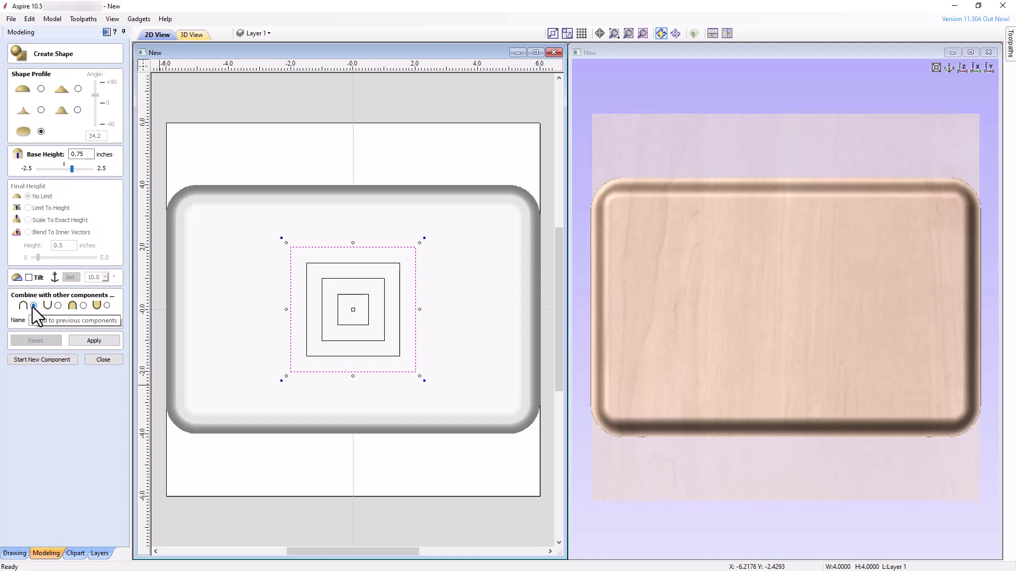
drag(70, 320, 7, 319)
text(Box 1)
click(94, 340)
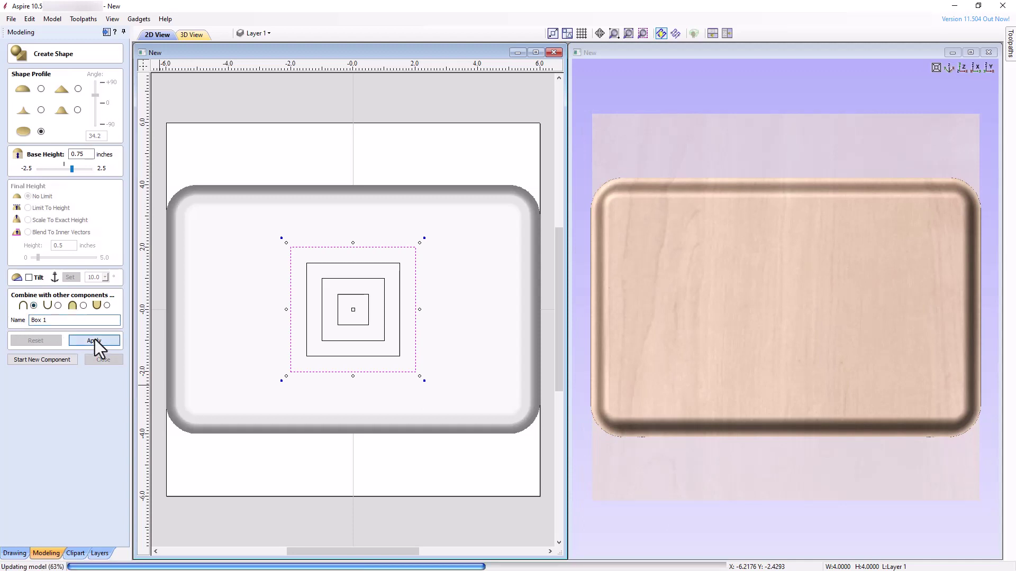
click(42, 359)
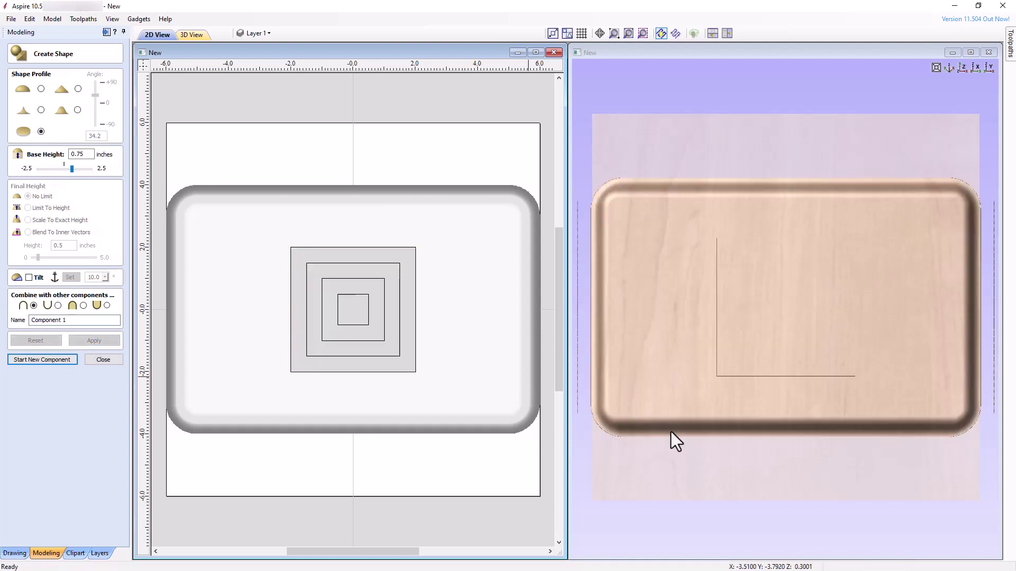
drag(671, 432, 868, 342)
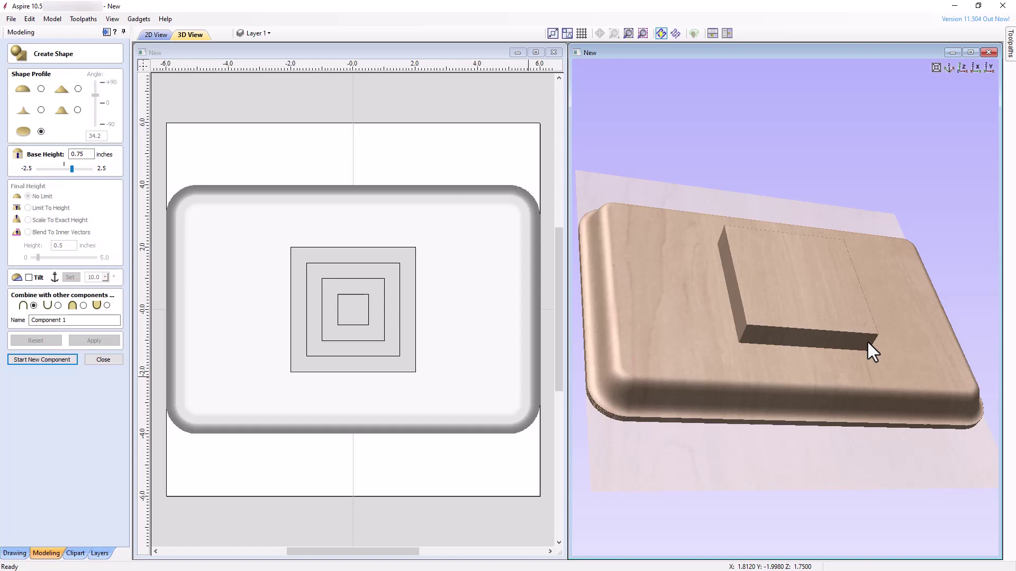
- Build Box 2 from the second square and start a new component
click(399, 289)
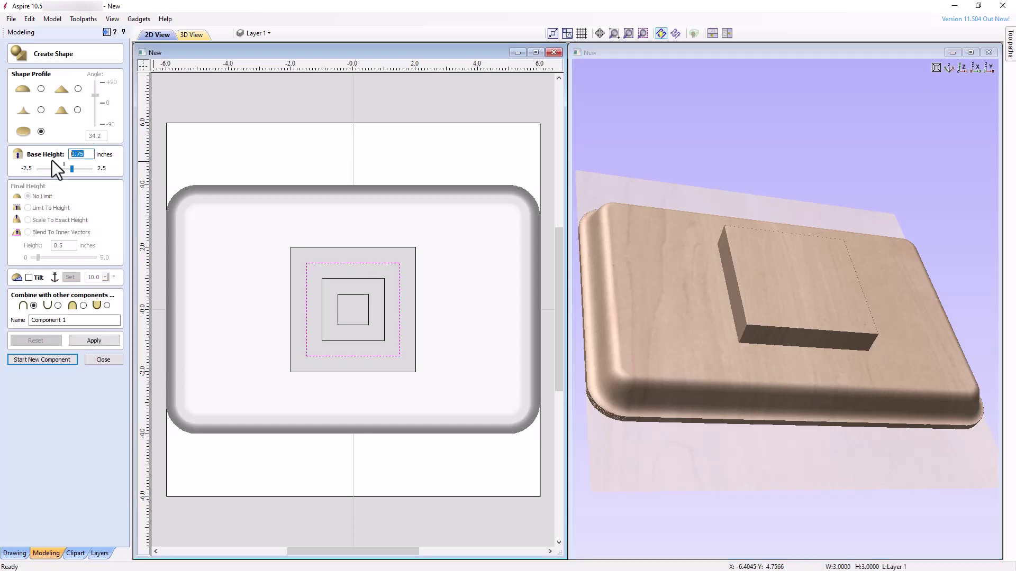
text(2)
triple_click(58, 320)
text(Box 2)
click(98, 344)
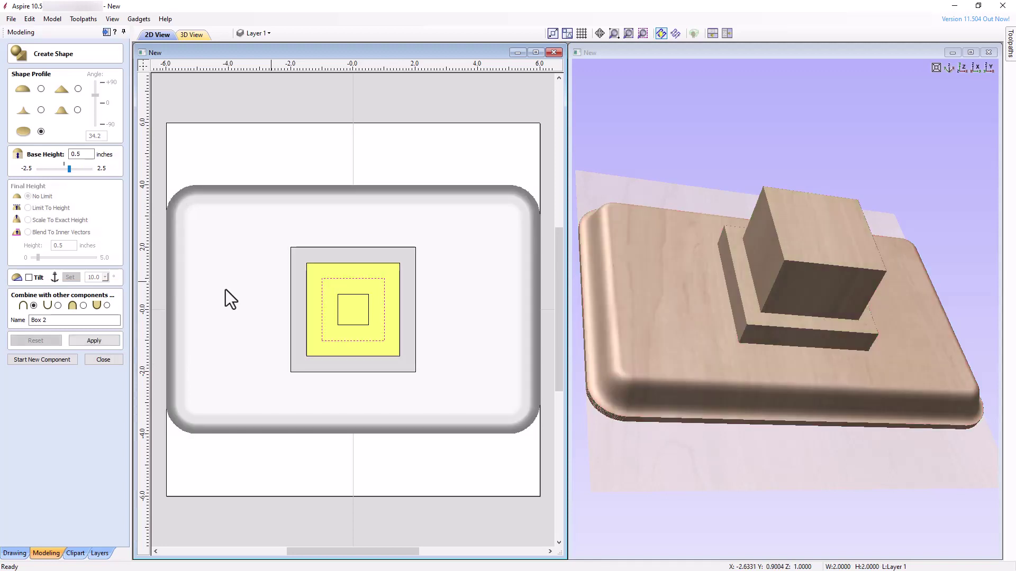
click(59, 360)
- Build Box 3 from the middle square and start another component
click(336, 279)
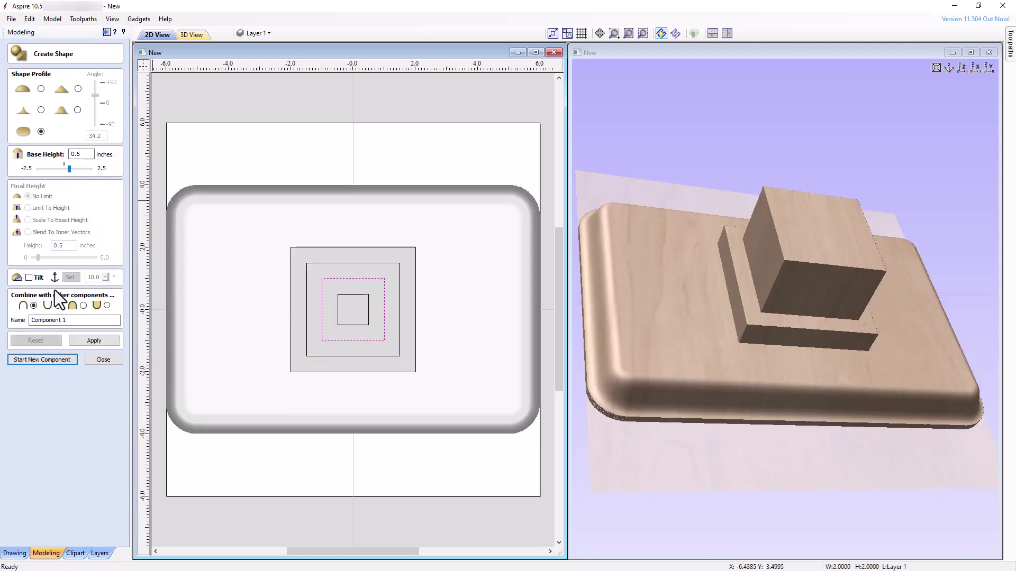
click(7, 317)
text(Box 3)
click(94, 340)
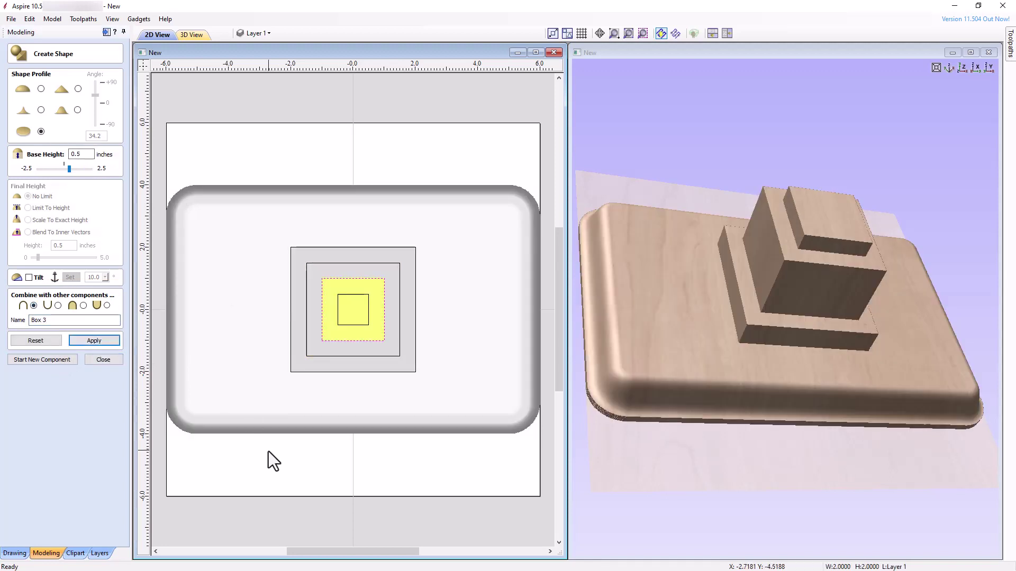
click(50, 361)
- Build Box 4 from the smallest square at 0.25 inch base height, then close shape creation
click(351, 299)
double_click(79, 154)
text(0.25)
drag(63, 320, 2, 317)
text(Box 4)
click(94, 340)
click(112, 360)
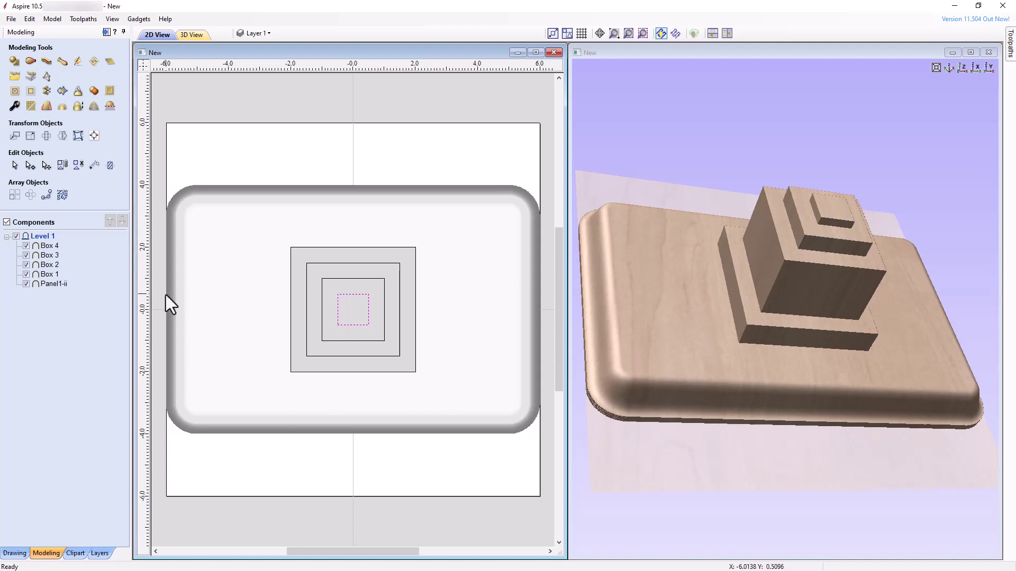
- Insert a new level, naming it Boxes, and rename Level 1 to Panel
right_click(43, 239)
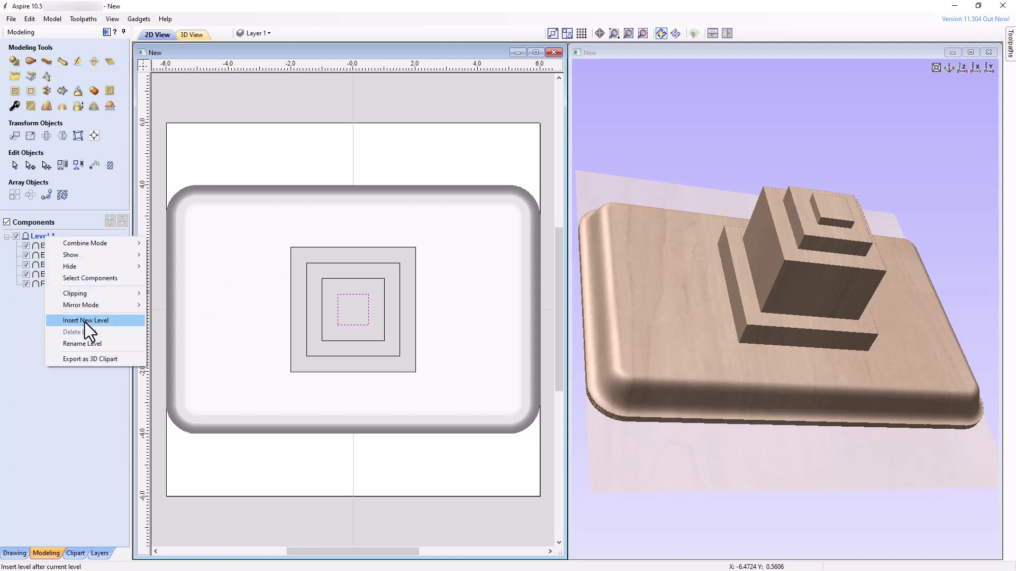
click(84, 320)
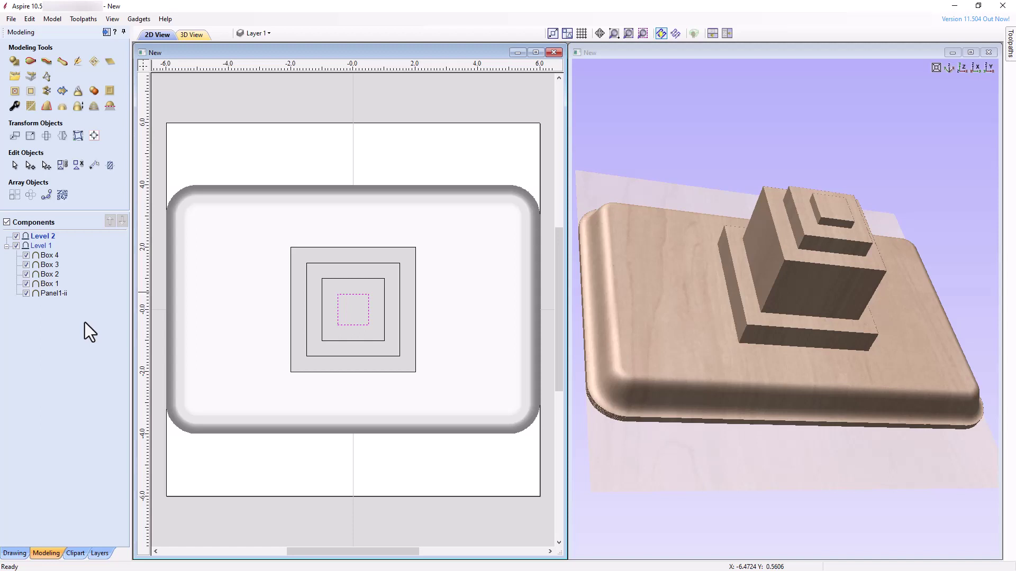
right_click(53, 236)
click(93, 296)
text(Boxes)
right_click(48, 250)
click(84, 351)
text(Panel)
key(Return)
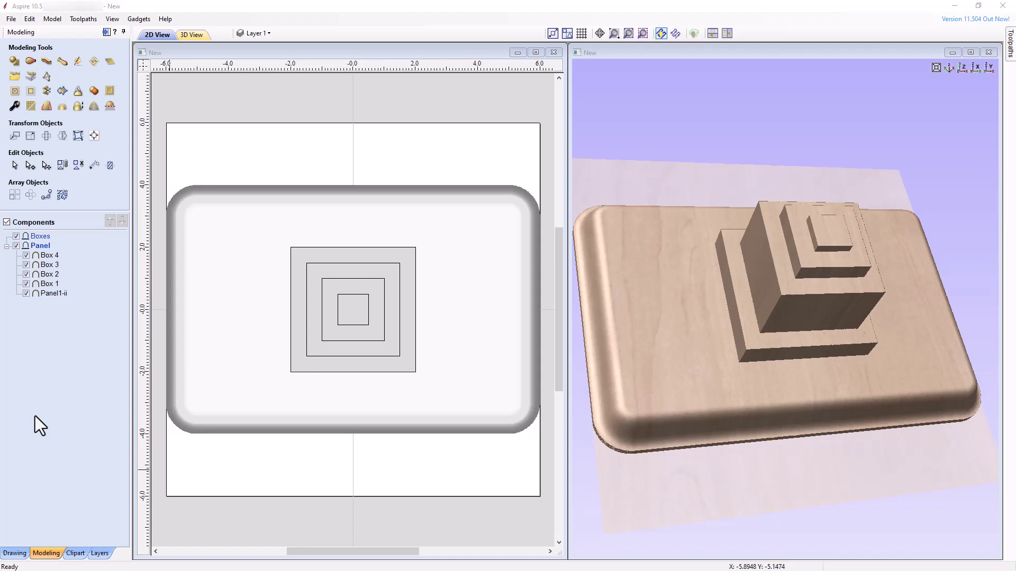
- Move Box 1 through Box 4 into the Boxes level
click(44, 255)
shift+click(48, 287)
right_click(49, 286)
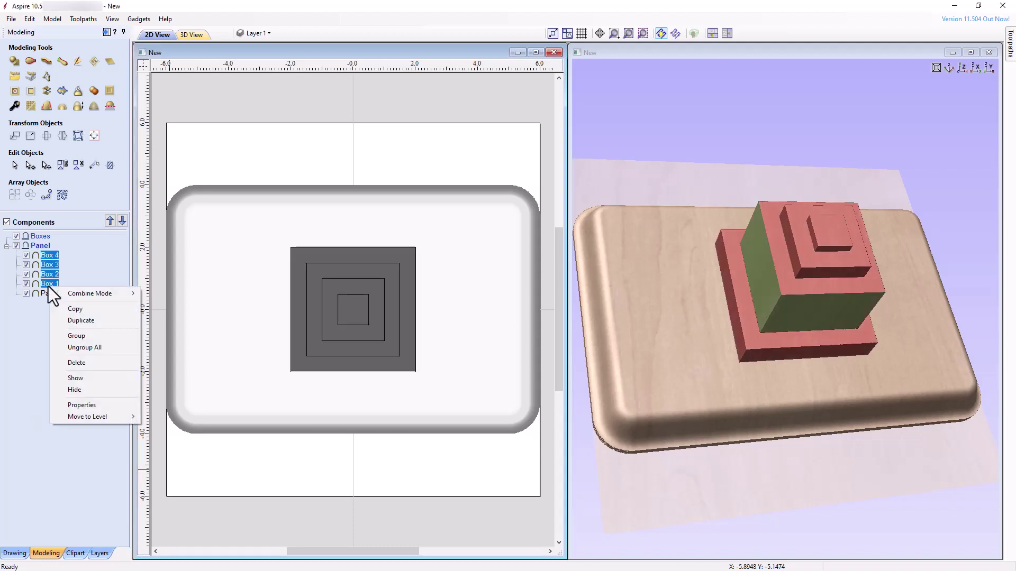
click(59, 256)
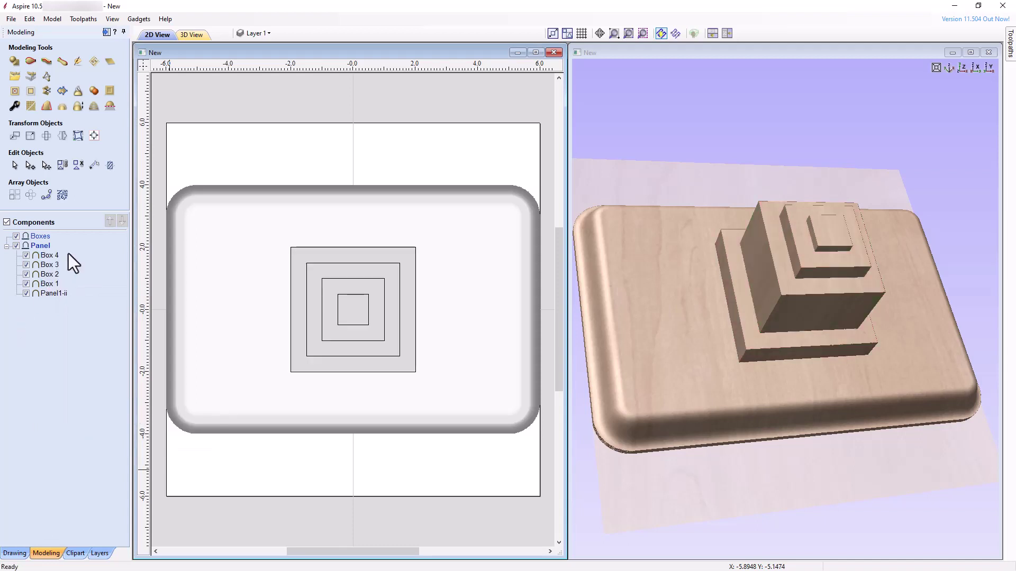
click(53, 256)
shift+click(49, 283)
drag(50, 284, 40, 245)
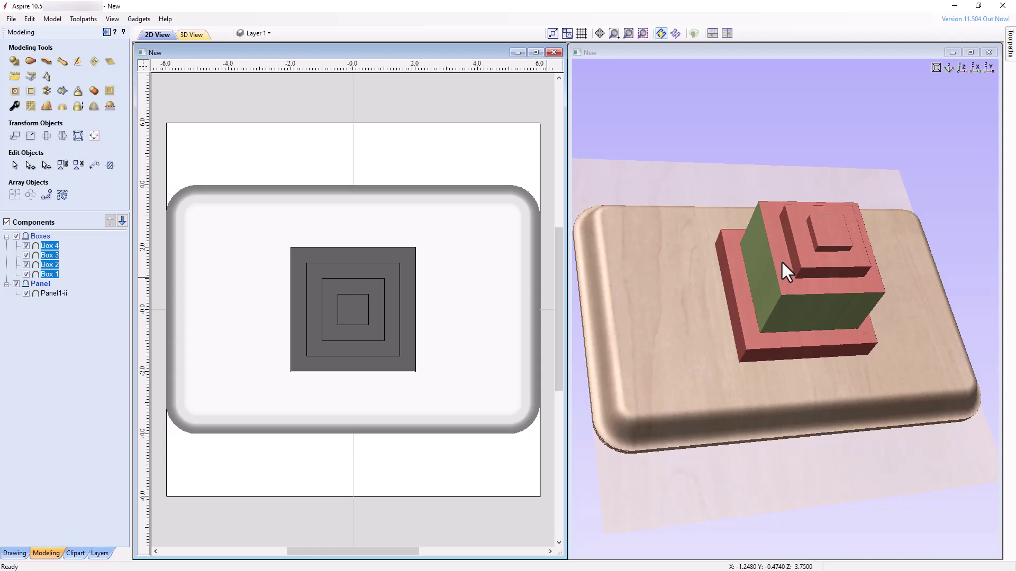
- Set Box 2's combine mode to Multiply
click(50, 265)
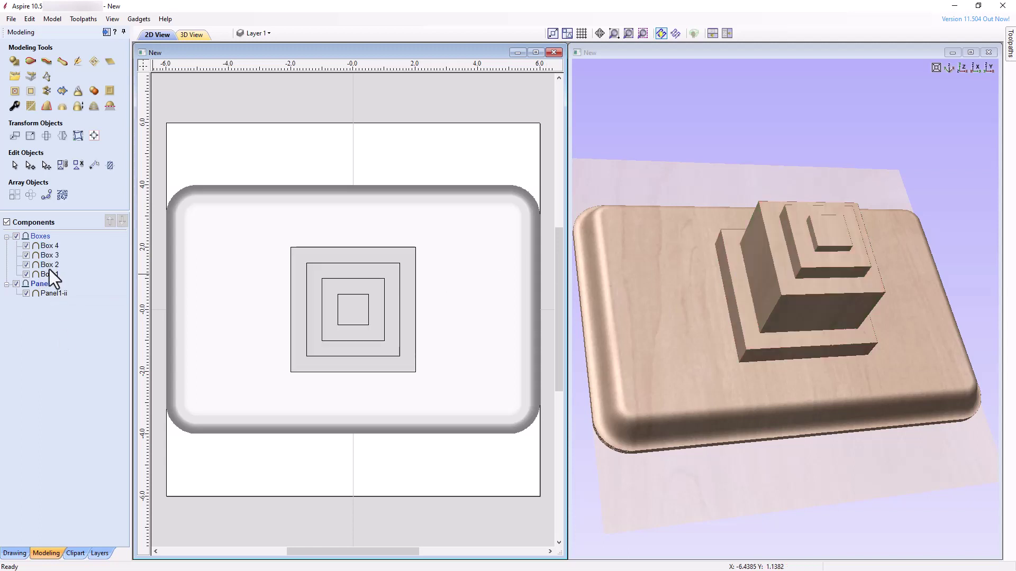
right_click(51, 266)
click(176, 321)
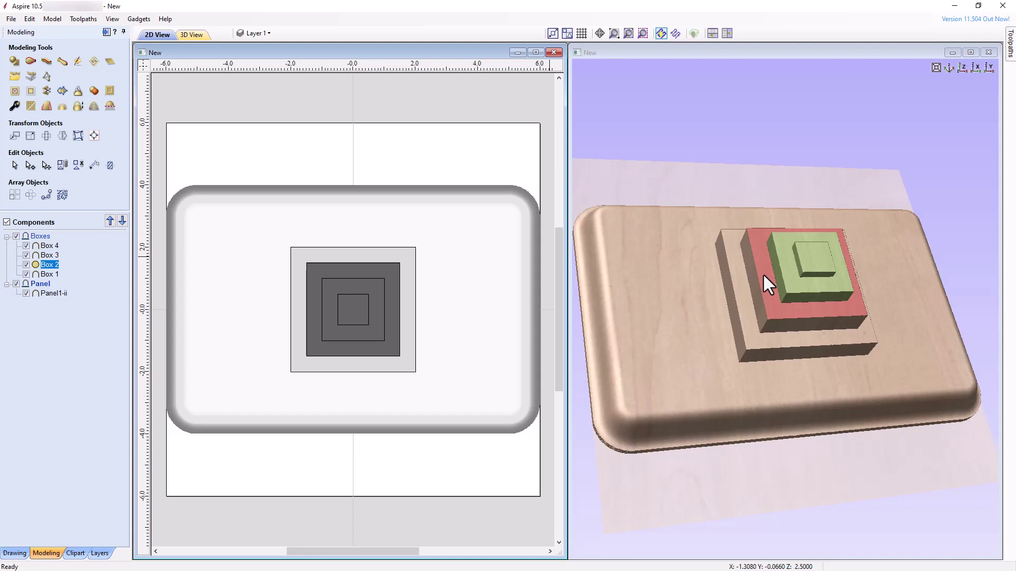
- Switch Box 3's combine mode to Multiply as well
right_click(44, 255)
mouse_move(85, 263)
click(174, 309)
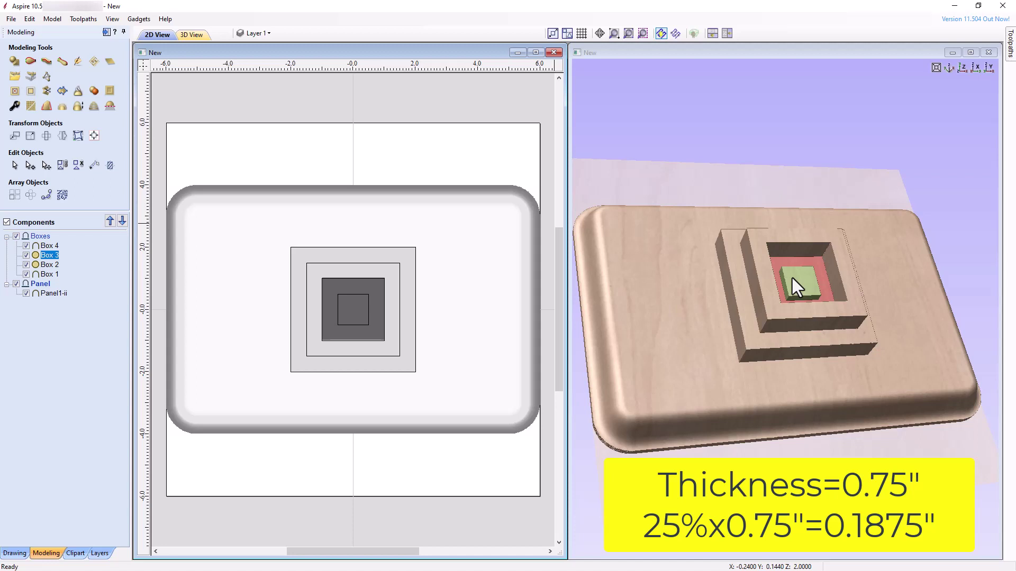
- Switch Box 4's combine mode to Multiply so the innermost square sinks into the stack
drag(792, 278, 784, 259)
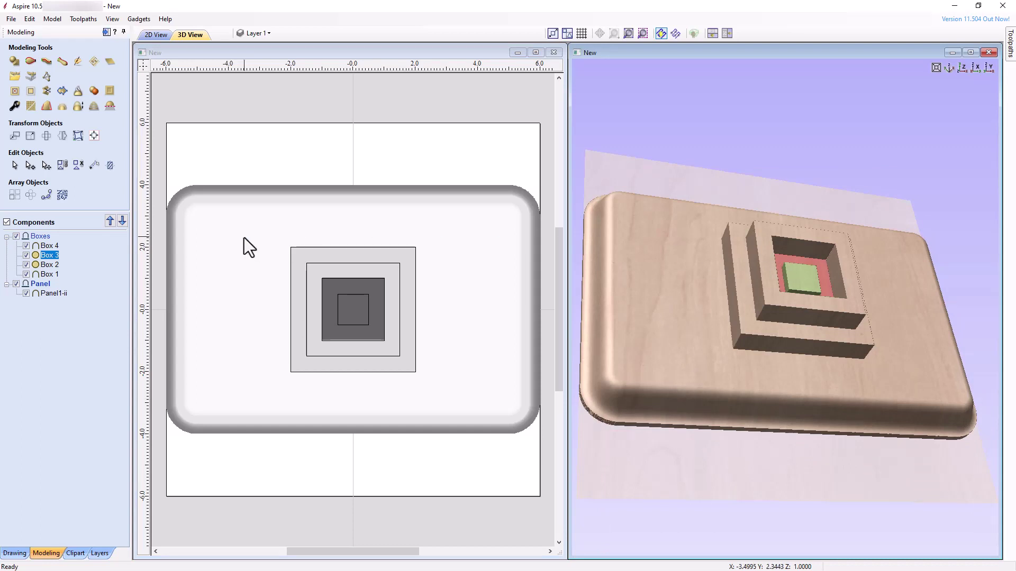
right_click(38, 245)
mouse_move(81, 251)
click(169, 290)
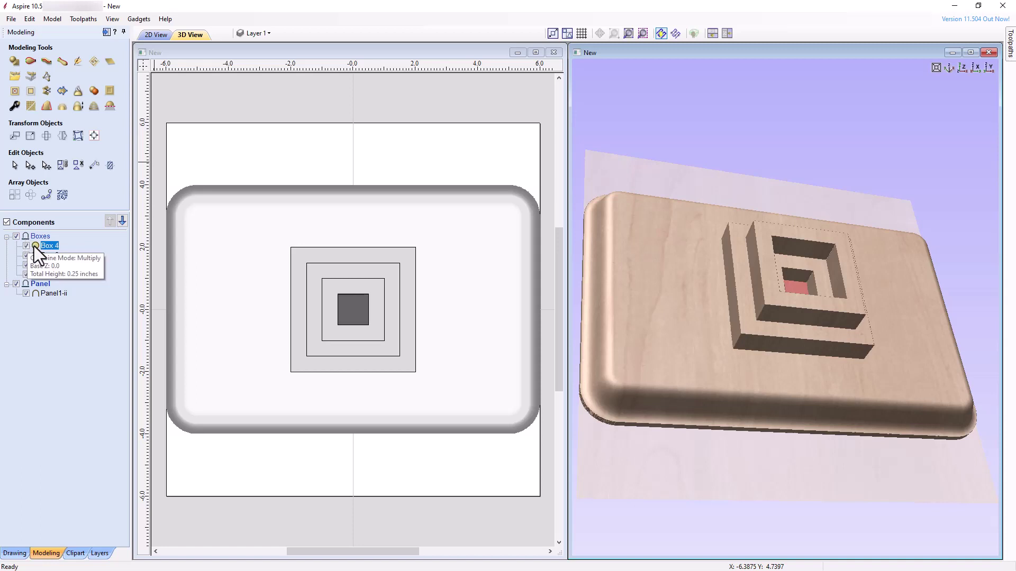
right_click(34, 246)
mouse_move(79, 253)
click(151, 254)
right_click(33, 256)
click(159, 272)
right_click(58, 265)
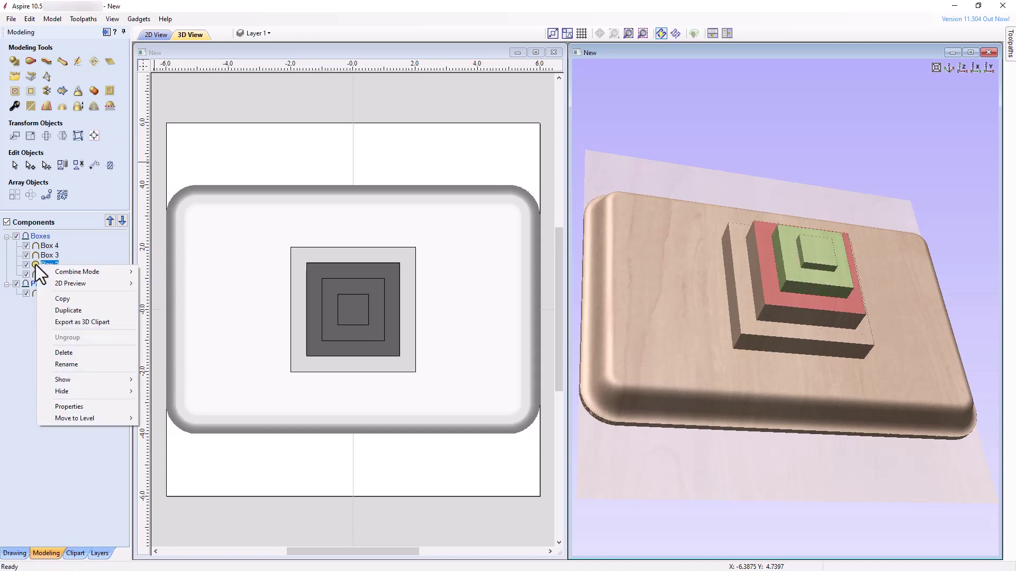
click(160, 271)
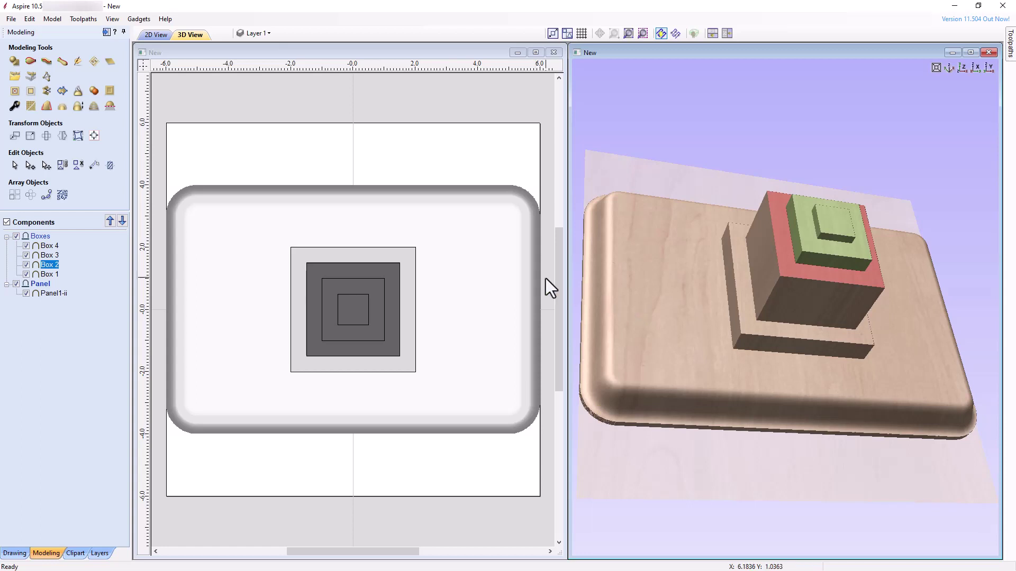
- Set the Boxes level's combine mode to Multiply so the boxes scale the panel heights
right_click(25, 236)
mouse_move(62, 243)
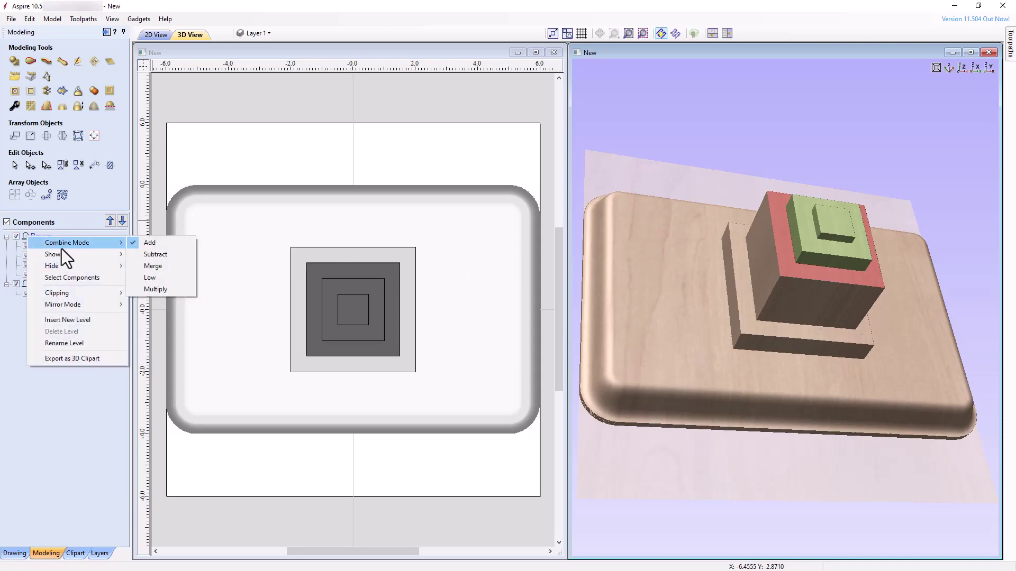
click(151, 289)
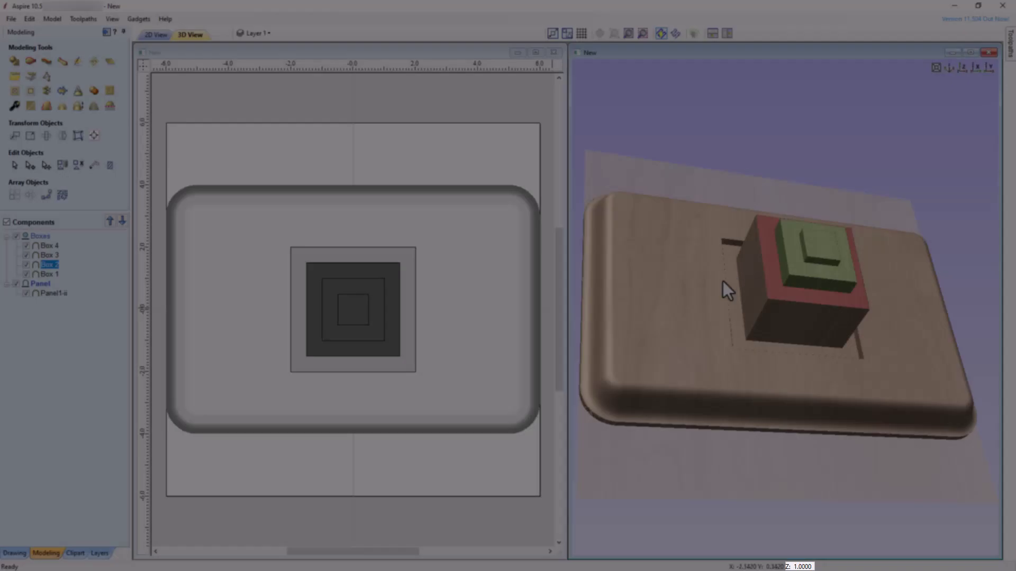